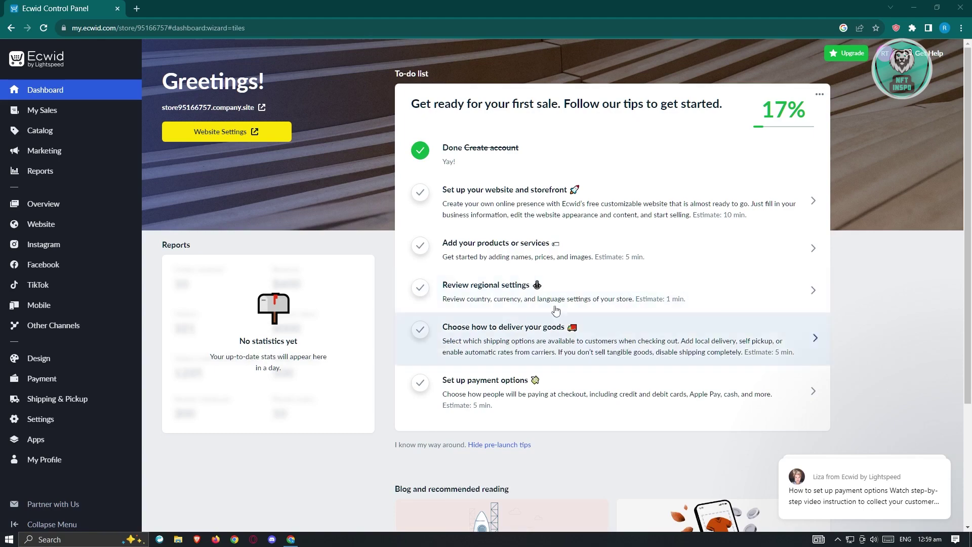
Open the store's Shipping & Pickup settings and start adding a new shipping method.
{"action": "mouse_move", "coordinate": [89, 215]}
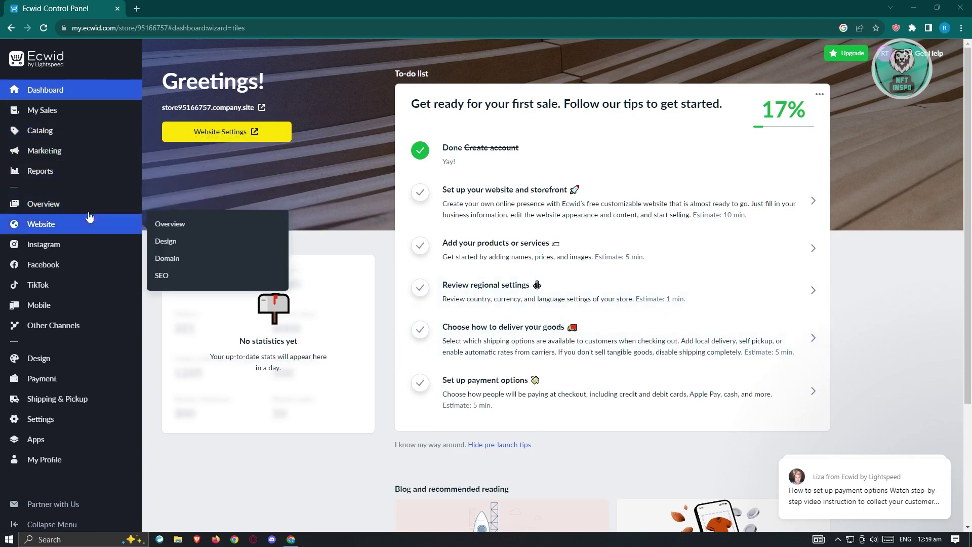
{"action": "left_click", "coordinate": [77, 400]}
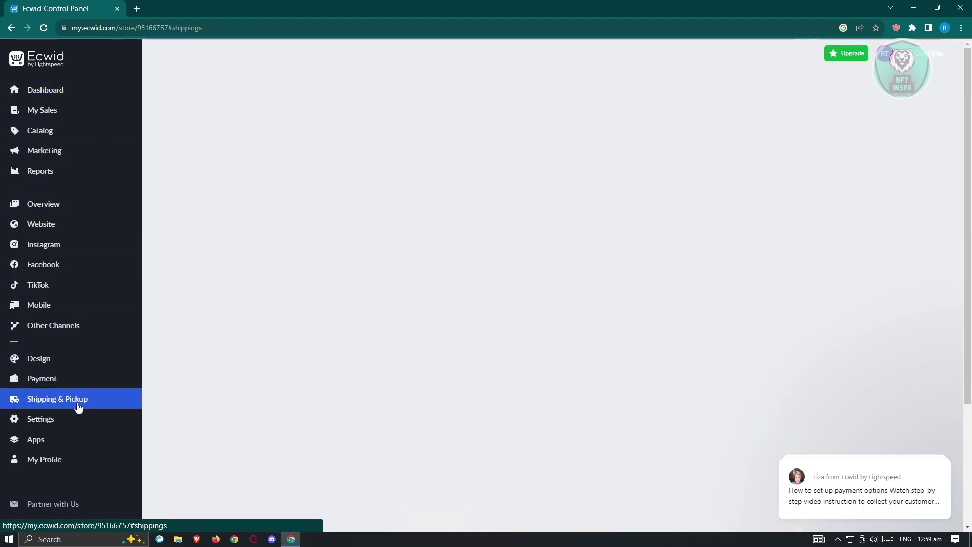
{"action": "mouse_move", "coordinate": [74, 414]}
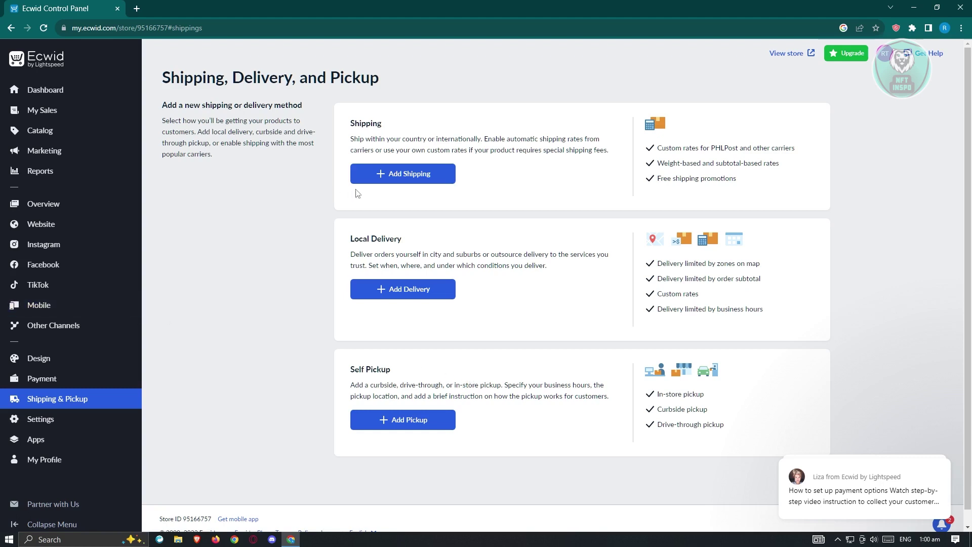
{"action": "left_click", "coordinate": [381, 182]}
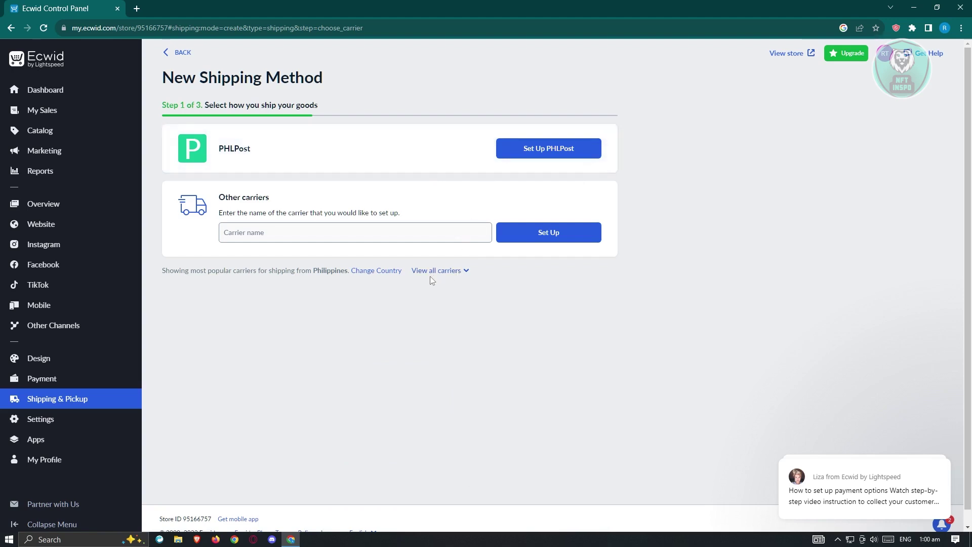
Examine the full list of available shipping carriers without choosing one.
{"action": "left_click", "coordinate": [464, 276]}
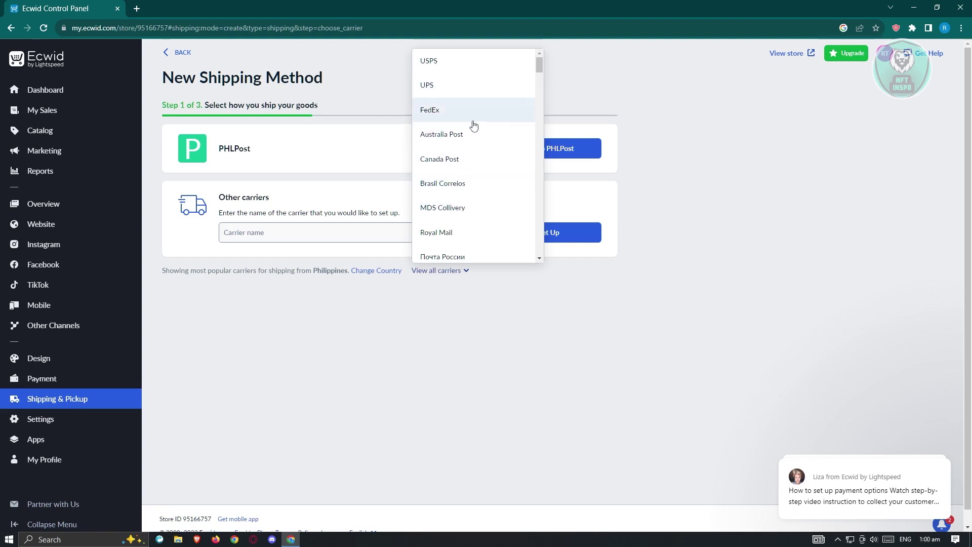
{"action": "left_click", "coordinate": [496, 359]}
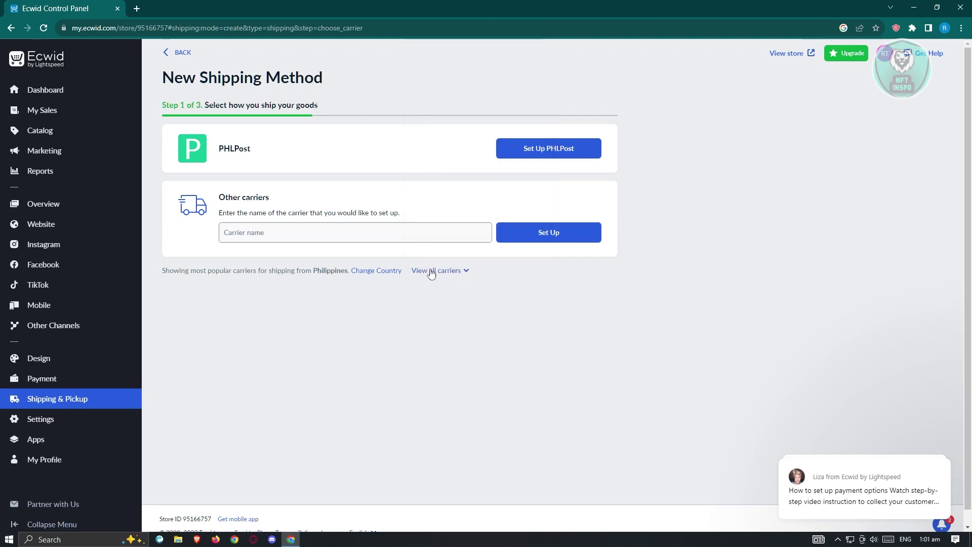
{"action": "left_click", "coordinate": [468, 274]}
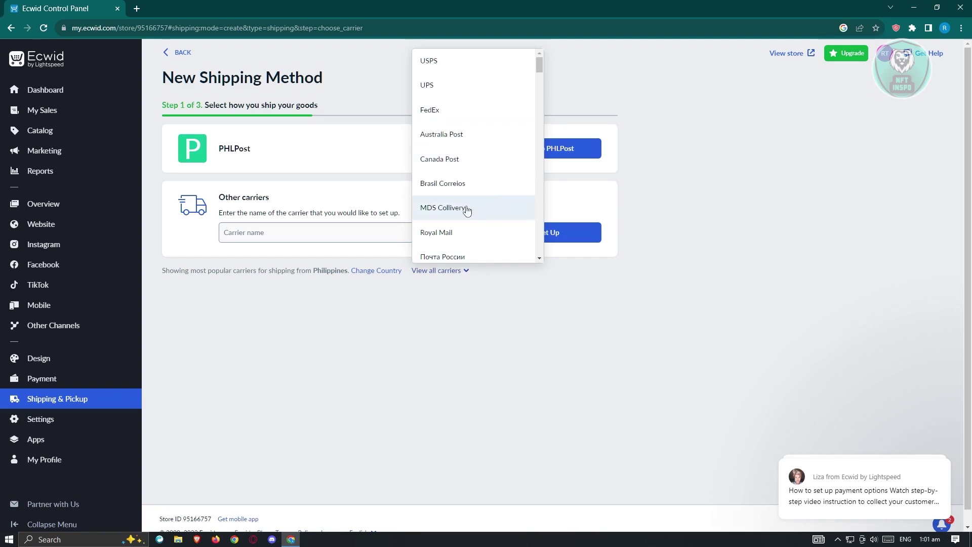
{"action": "left_click", "coordinate": [485, 392]}
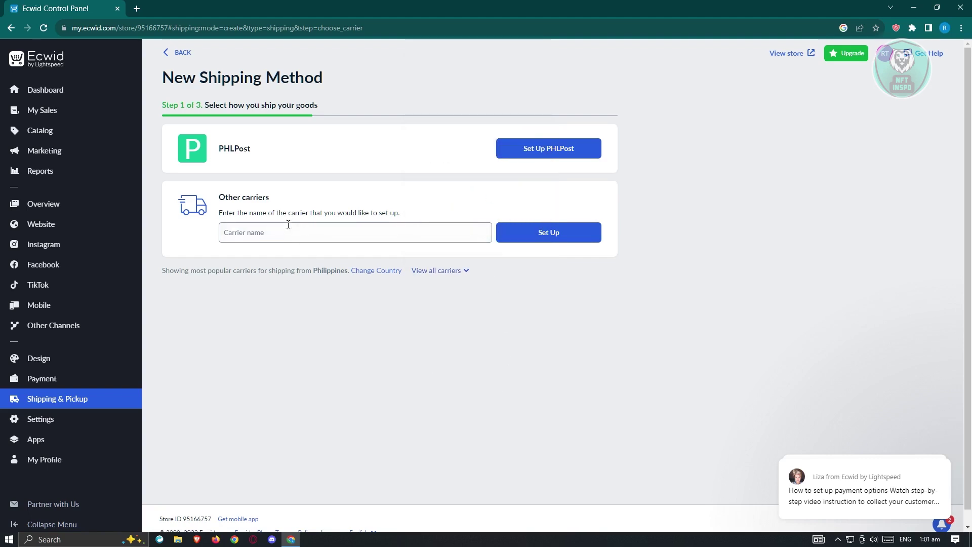
Set up another carrier named TEST and choose conditional free shipping as its rate type.
{"action": "left_click_drag", "start_coordinate": [222, 197], "coordinate": [296, 200]}
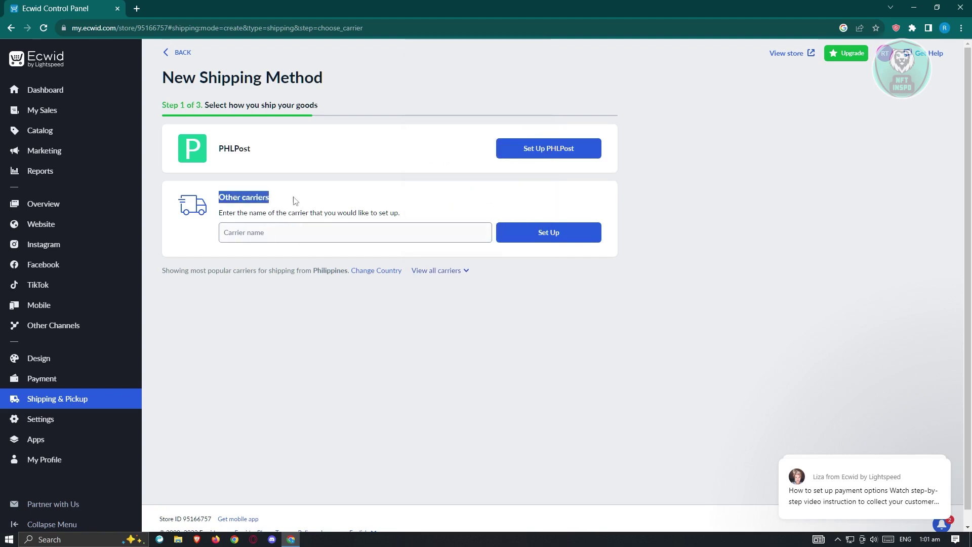
{"action": "left_click", "coordinate": [291, 235]}
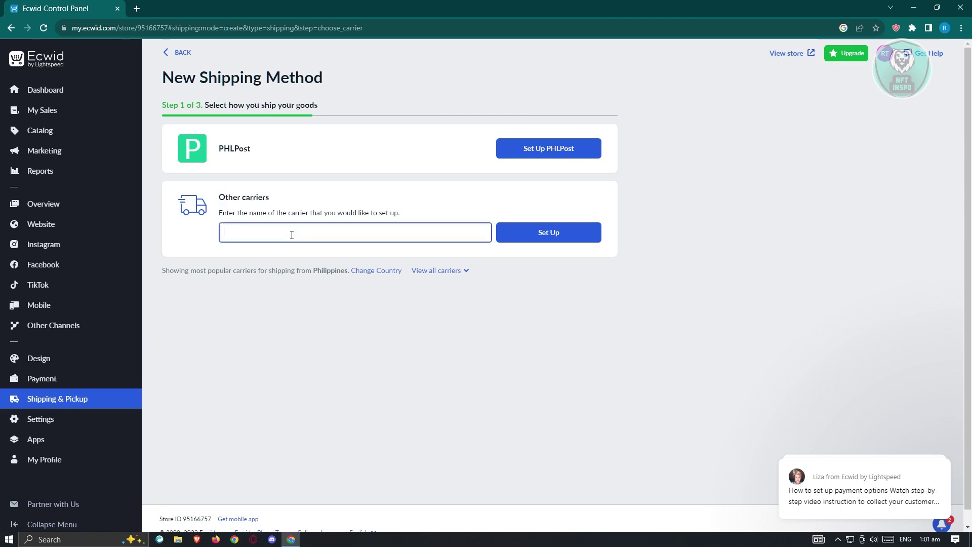
{"action": "type", "text": "TEST"}
{"action": "left_click", "coordinate": [542, 234]}
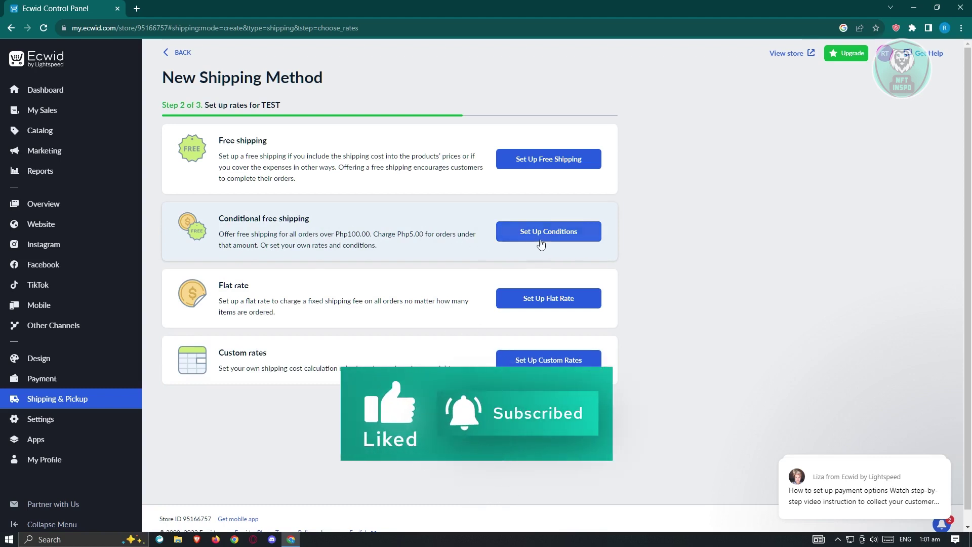
{"action": "left_click", "coordinate": [559, 236]}
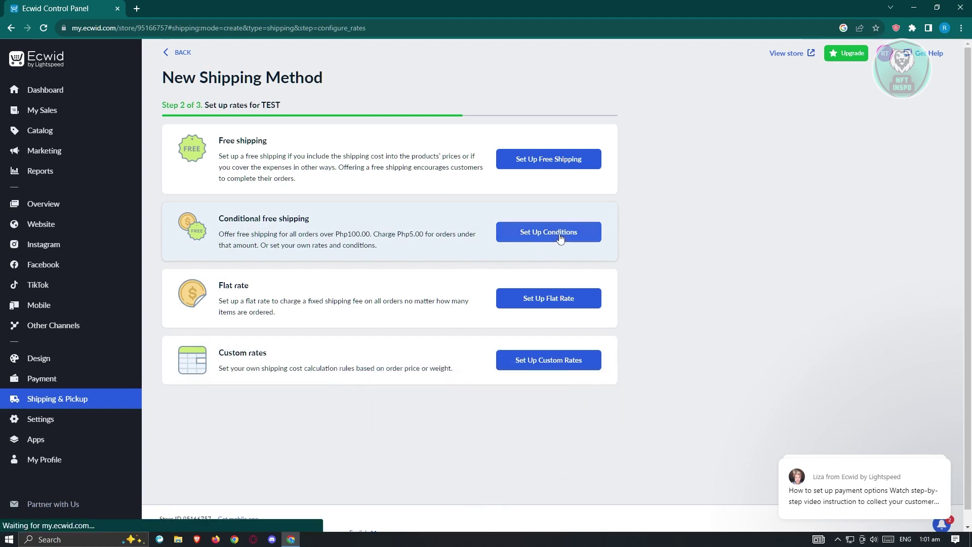
{"action": "left_click", "coordinate": [529, 250]}
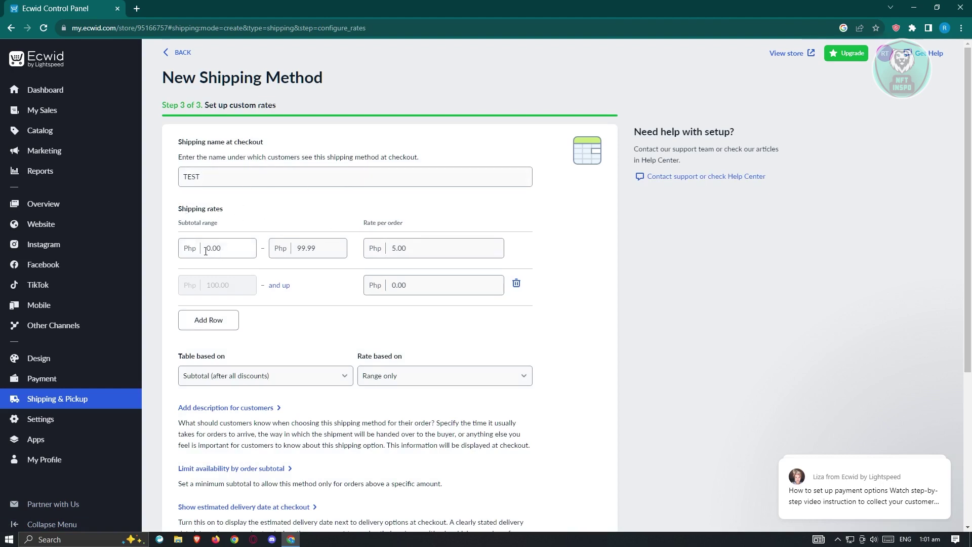
Add an extra subtotal row to the TEST shipping rates table and delete it again.
{"action": "left_click", "coordinate": [191, 250]}
{"action": "left_click", "coordinate": [221, 324]}
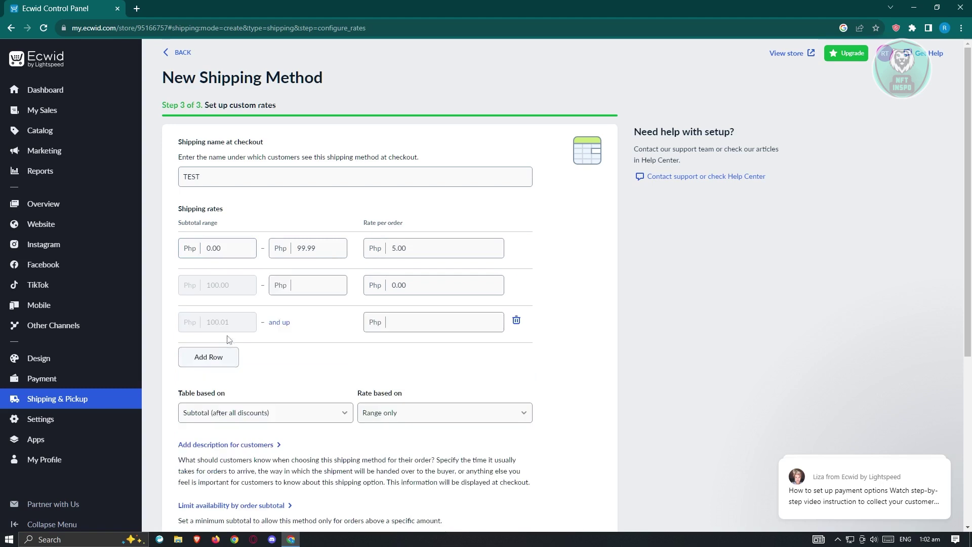
{"action": "left_click", "coordinate": [516, 323]}
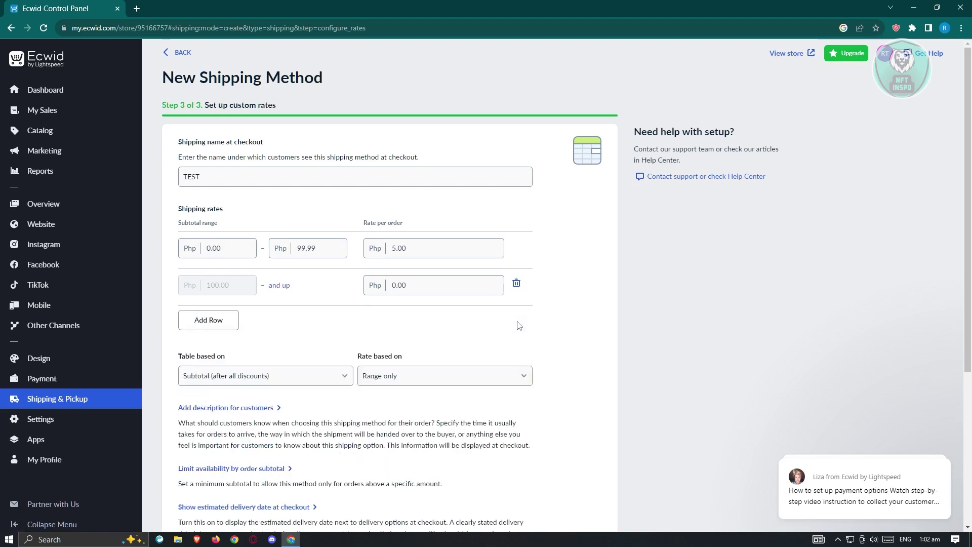
Switch the rate table's basis to Weight, then back to Subtotal (after all discounts).
{"action": "scroll", "coordinate": [357, 349], "scroll_direction": "down", "scroll_amount": 1}
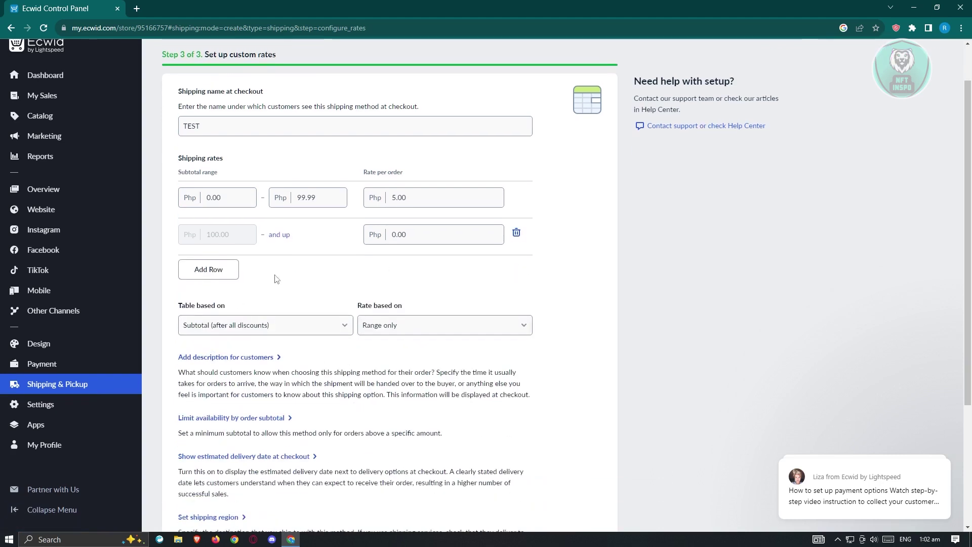
{"action": "scroll", "coordinate": [344, 303], "scroll_direction": "down", "scroll_amount": 2}
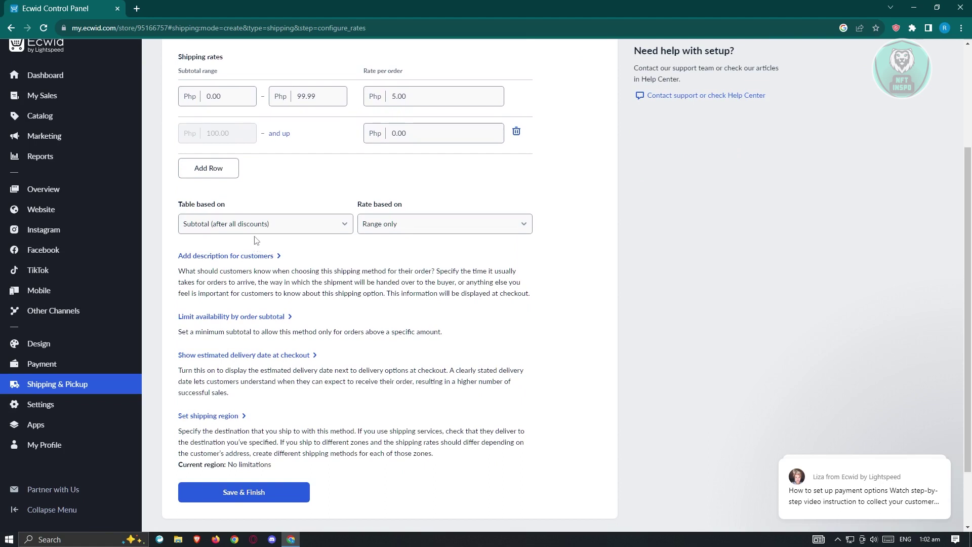
{"action": "left_click", "coordinate": [346, 225]}
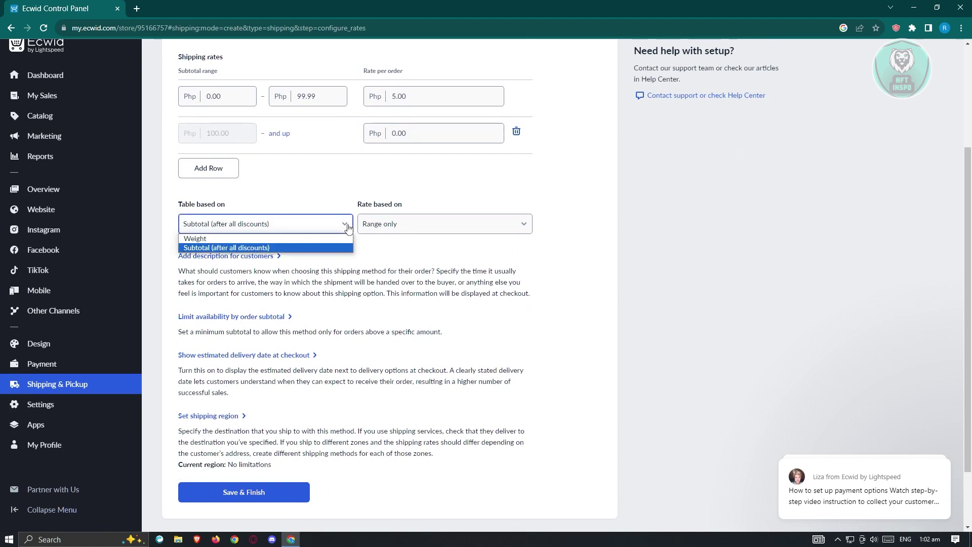
{"action": "left_click", "coordinate": [206, 239]}
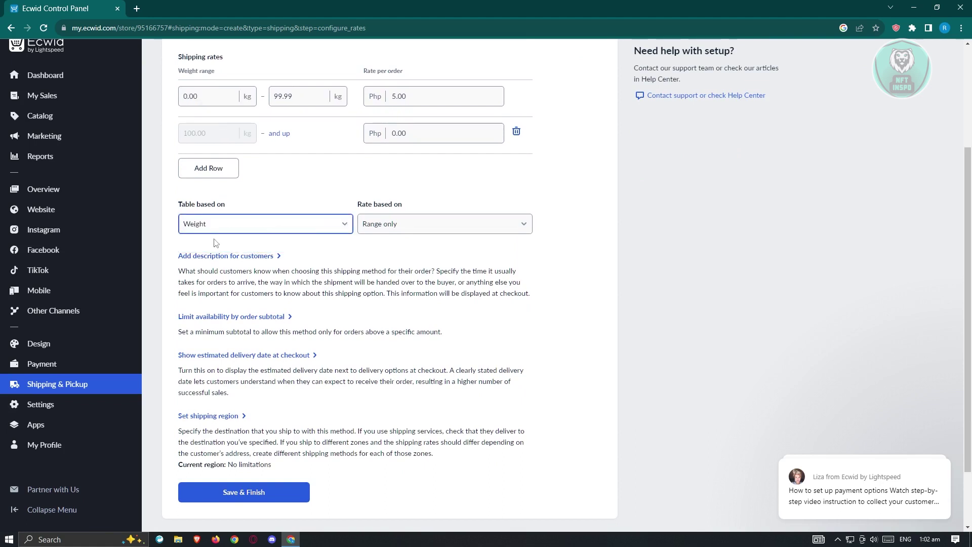
{"action": "left_click", "coordinate": [341, 224]}
{"action": "left_click", "coordinate": [220, 248]}
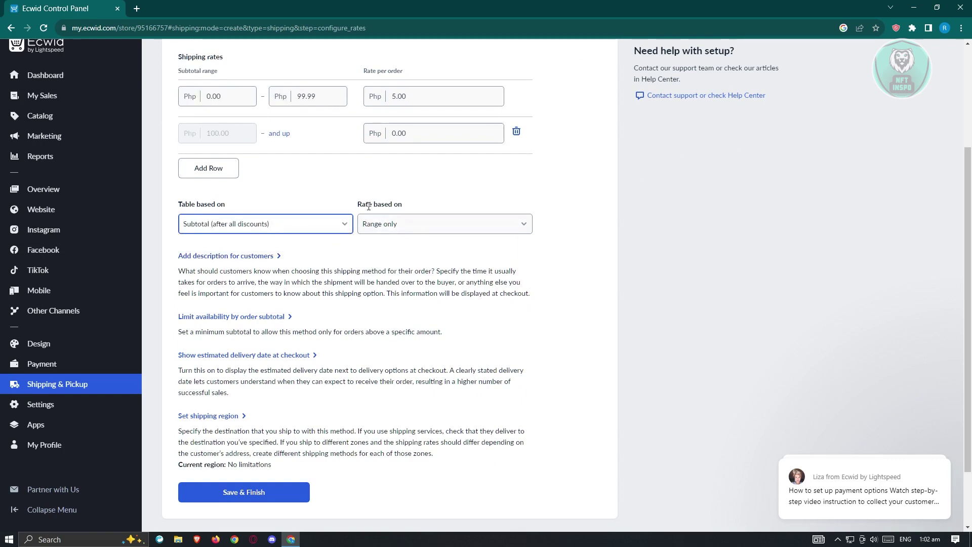
Base the rates on Range, subtotal, weight, then set them back to Range only.
{"action": "left_click", "coordinate": [525, 226]}
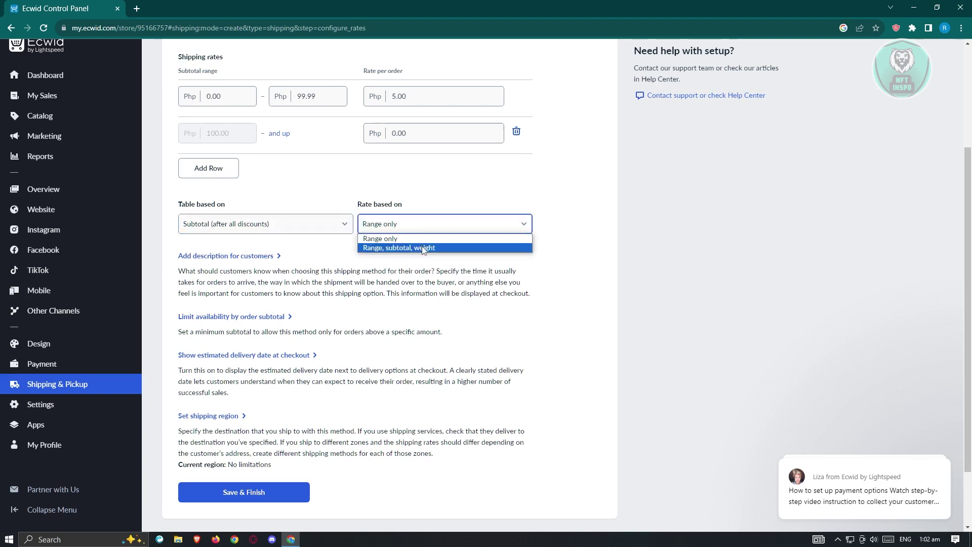
{"action": "left_click", "coordinate": [425, 248]}
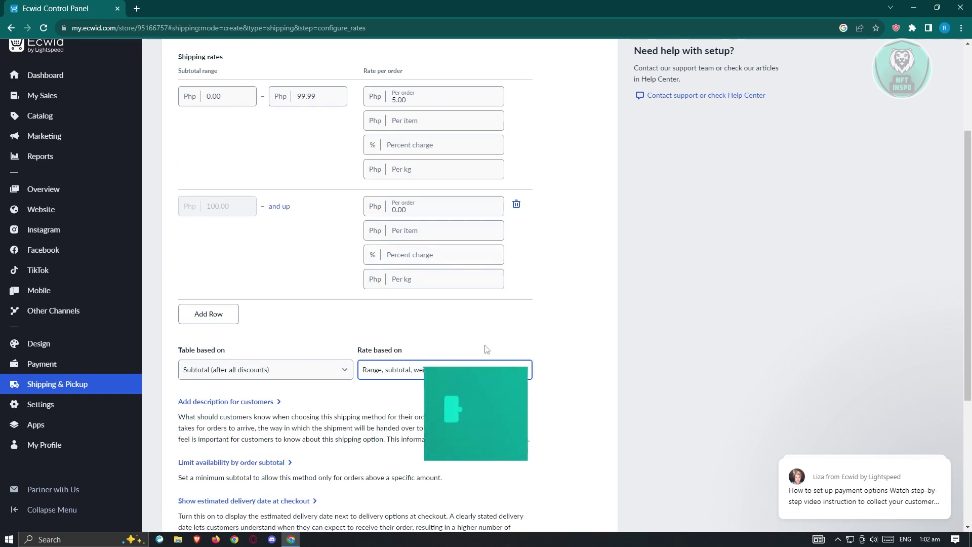
{"action": "scroll", "coordinate": [389, 184], "scroll_direction": "up", "scroll_amount": 1}
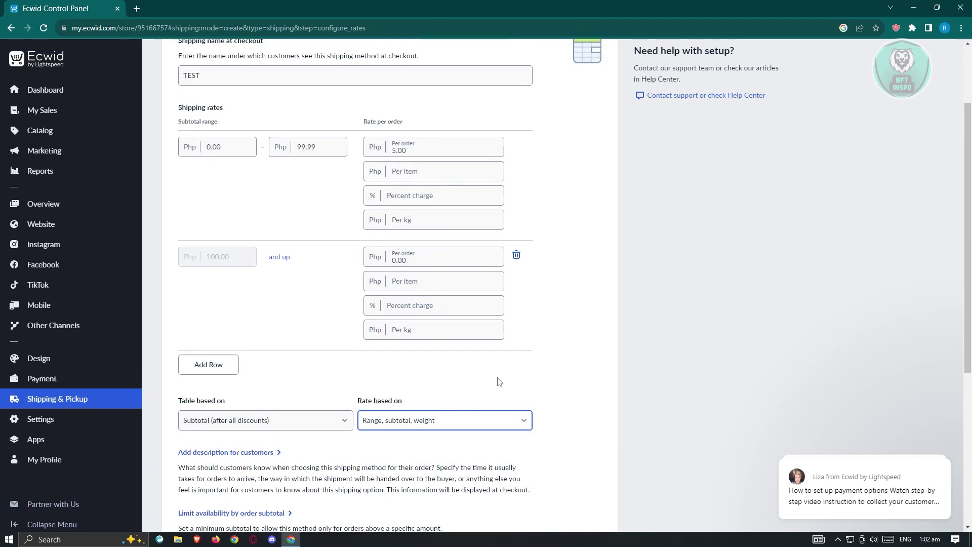
{"action": "left_click", "coordinate": [523, 420]}
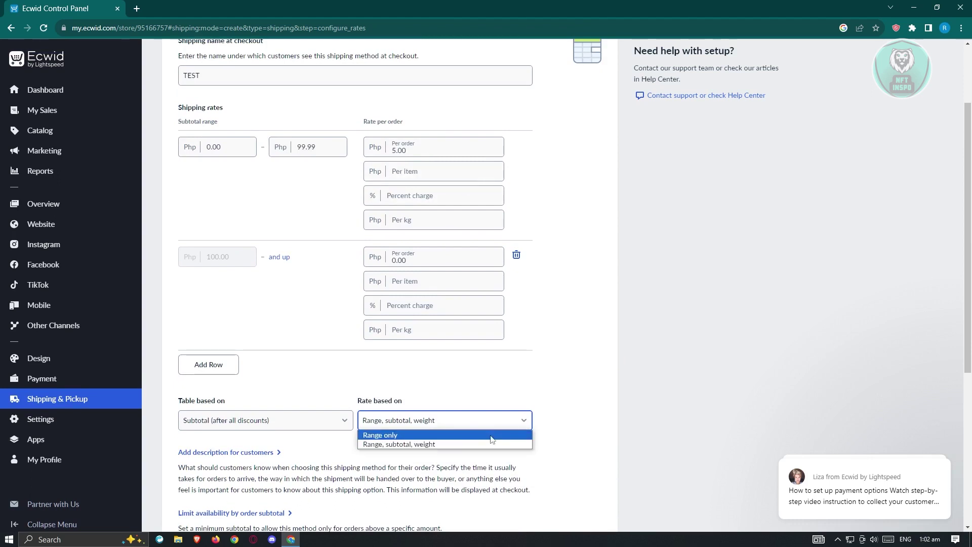
{"action": "left_click", "coordinate": [403, 436]}
Leave the TEST shipping method without saving its changes and return to the carrier selection.
{"action": "scroll", "coordinate": [586, 351], "scroll_direction": "down", "scroll_amount": 2}
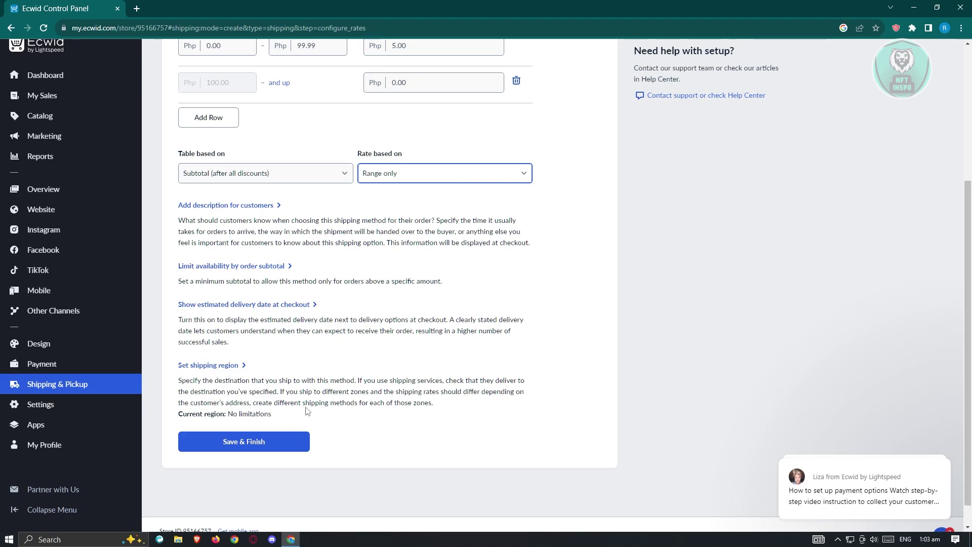
{"action": "scroll", "coordinate": [334, 393], "scroll_direction": "up", "scroll_amount": 4}
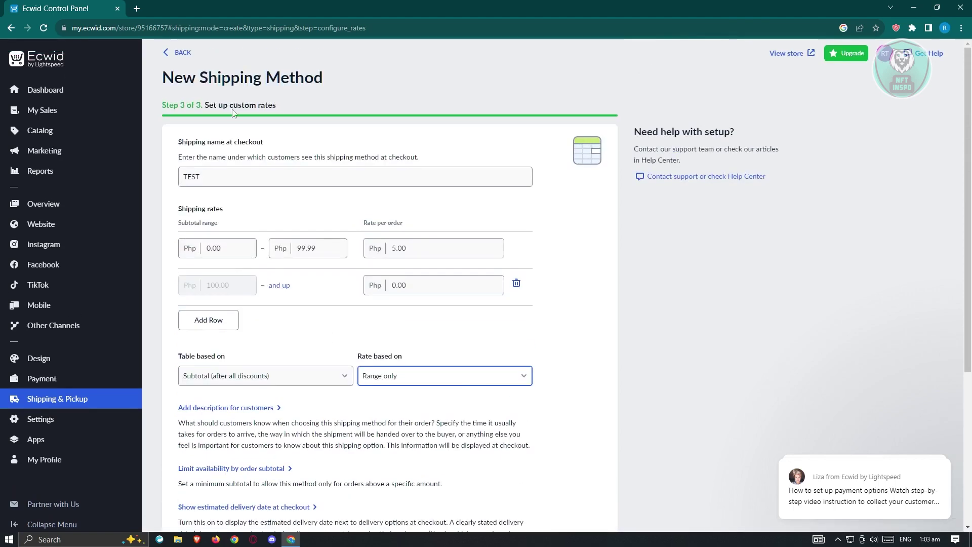
{"action": "left_click", "coordinate": [167, 52]}
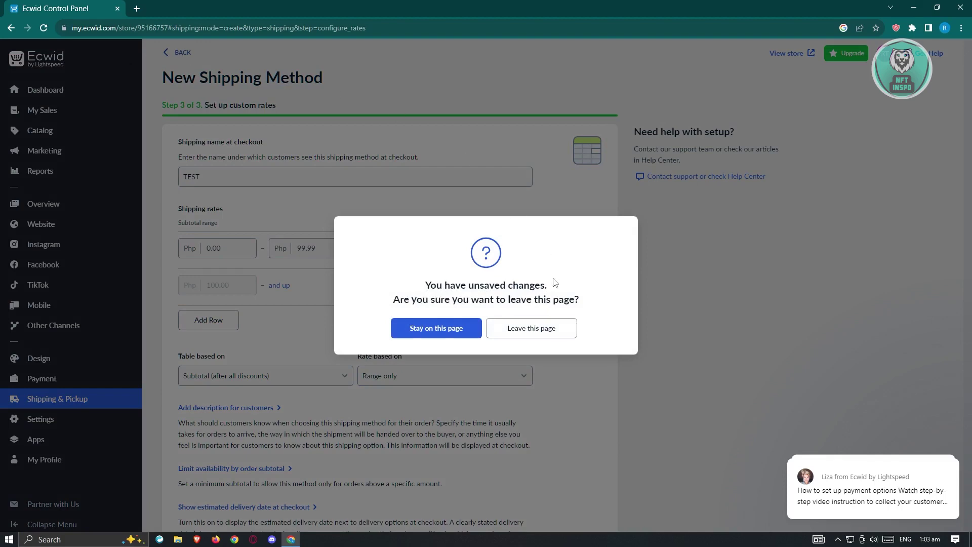
{"action": "left_click", "coordinate": [536, 332]}
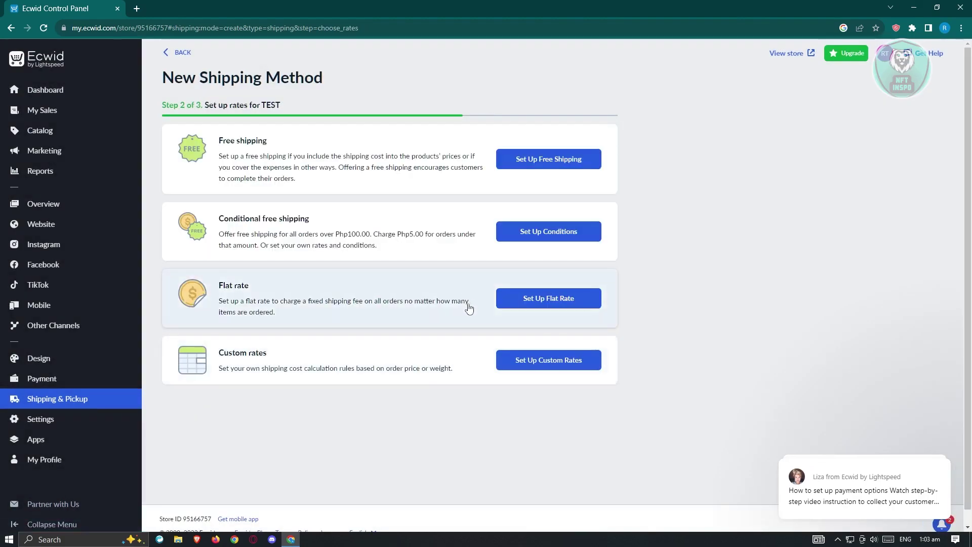
{"action": "left_click", "coordinate": [175, 53]}
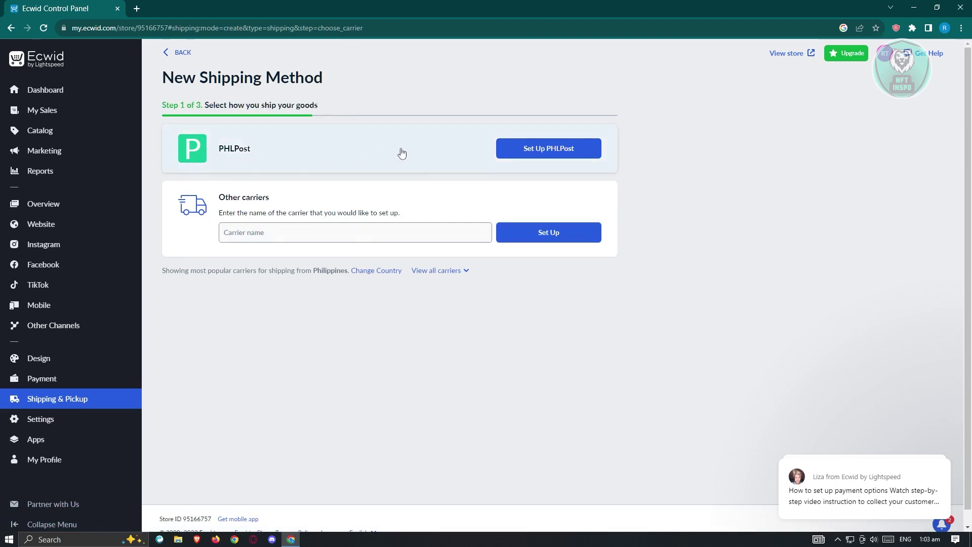
View the rate options for PHLPost and return to the carrier selection.
{"action": "left_click", "coordinate": [524, 154]}
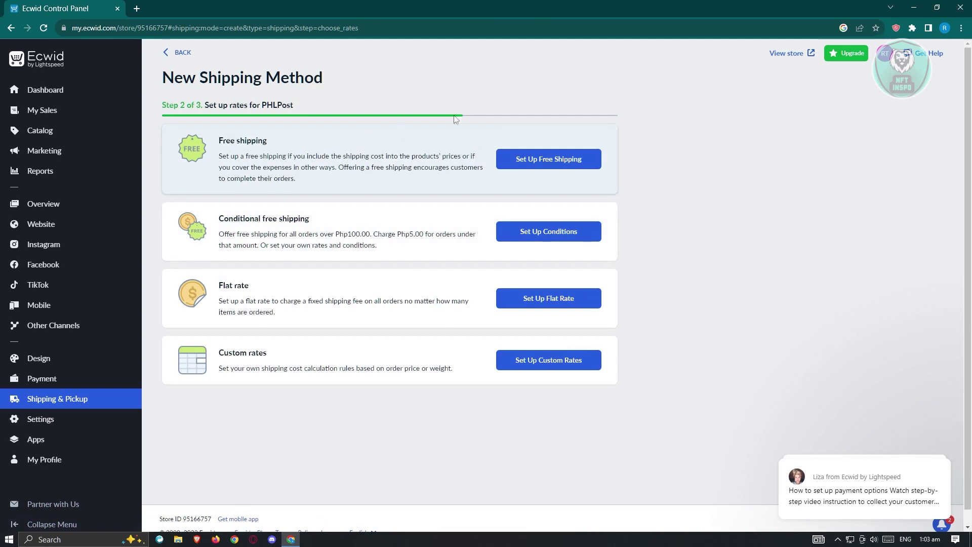
{"action": "left_click", "coordinate": [169, 54]}
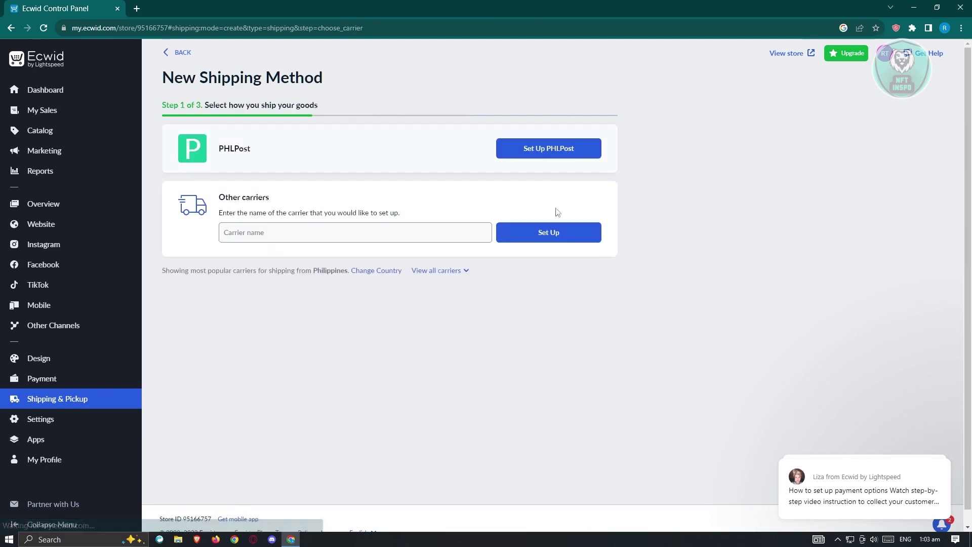
Choose USPS as the carrier with automatically calculated rates and review its shipping origin form.
{"action": "left_click", "coordinate": [462, 272]}
{"action": "left_click", "coordinate": [449, 71]}
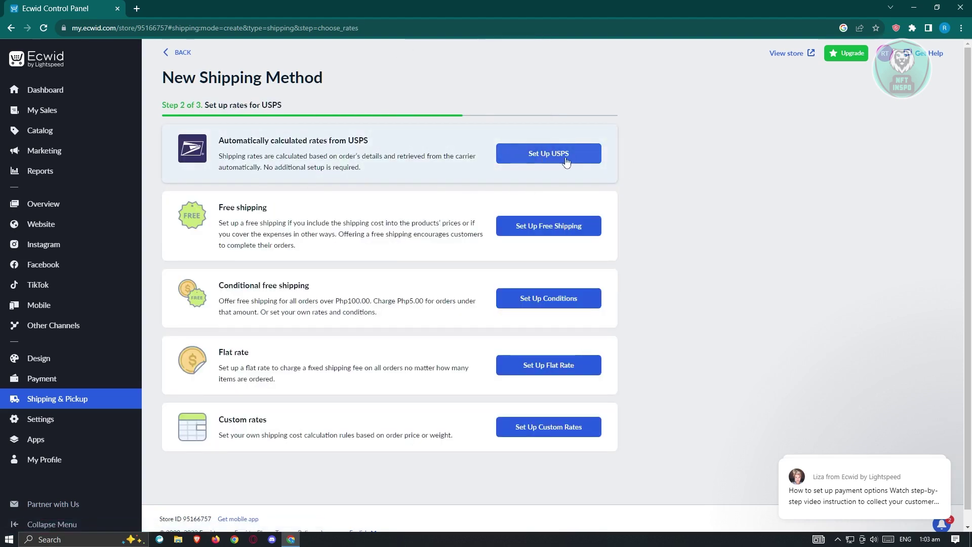
{"action": "left_click", "coordinate": [566, 162]}
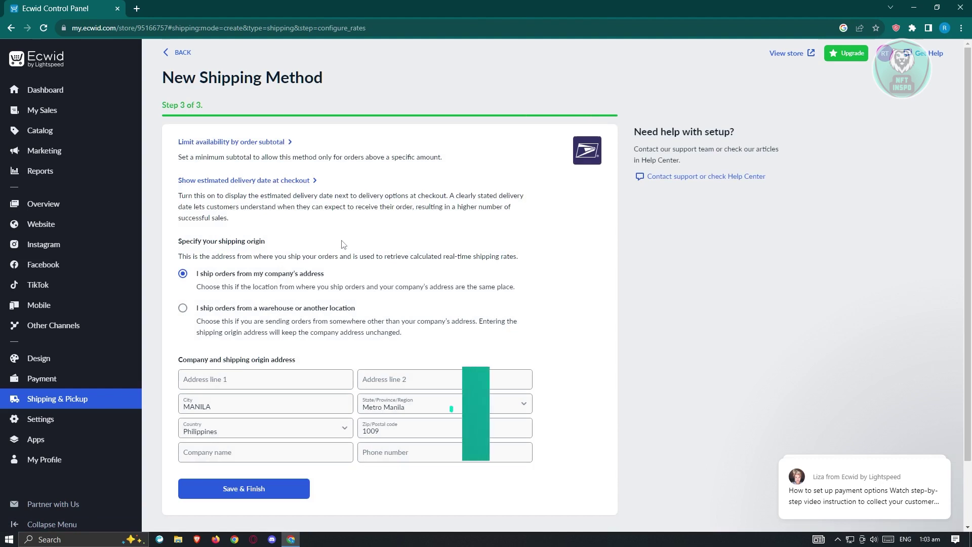
{"action": "scroll", "coordinate": [251, 268], "scroll_direction": "down", "scroll_amount": 1}
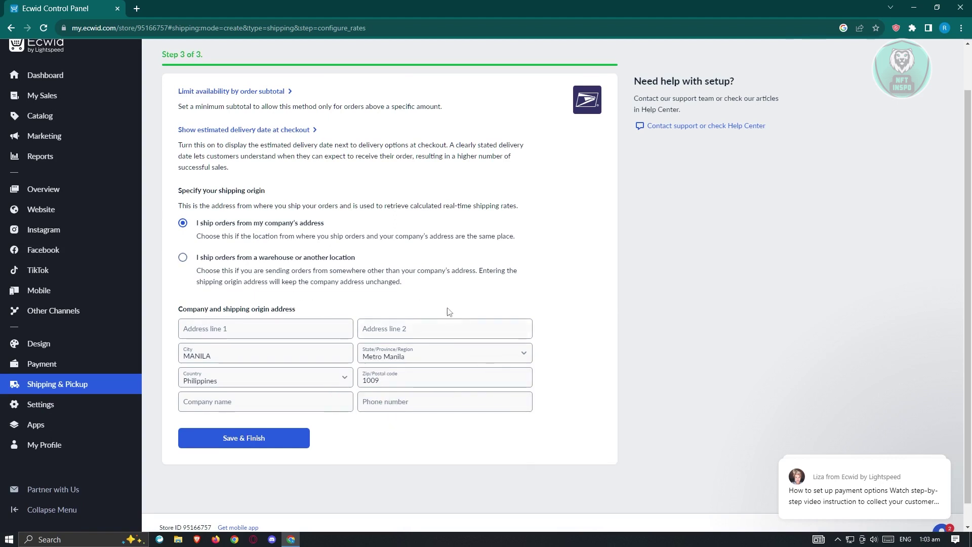
{"action": "scroll", "coordinate": [450, 310], "scroll_direction": "up", "scroll_amount": 1}
{"action": "scroll", "coordinate": [450, 339], "scroll_direction": "down", "scroll_amount": 2}
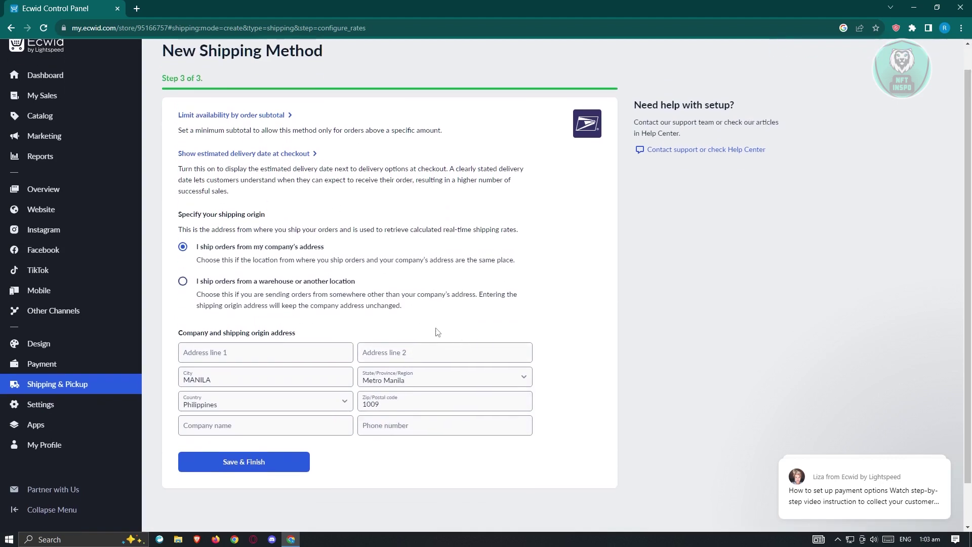
Leave the USPS setup without saving and return to the carrier selection.
{"action": "scroll", "coordinate": [436, 330], "scroll_direction": "up", "scroll_amount": 1}
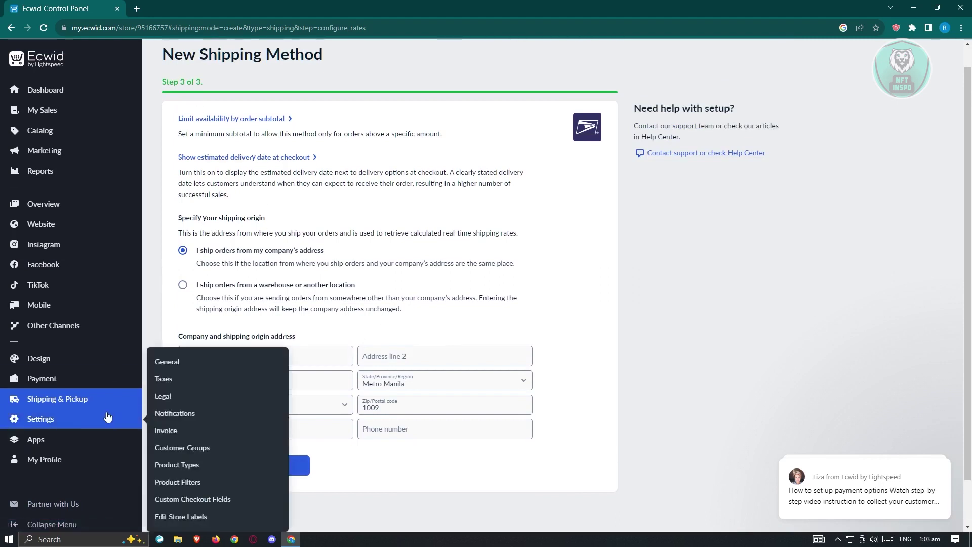
{"action": "scroll", "coordinate": [435, 321], "scroll_direction": "up", "scroll_amount": 1}
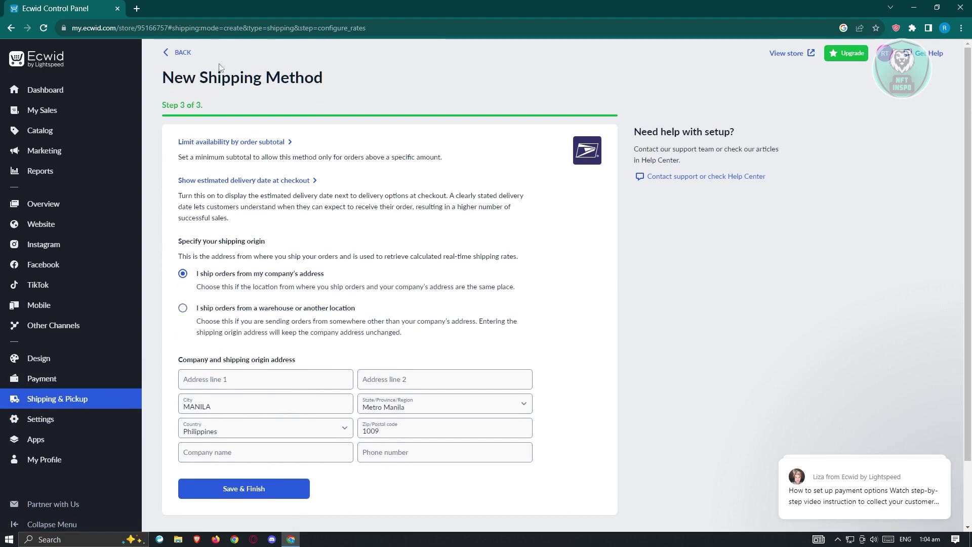
{"action": "left_click", "coordinate": [165, 53]}
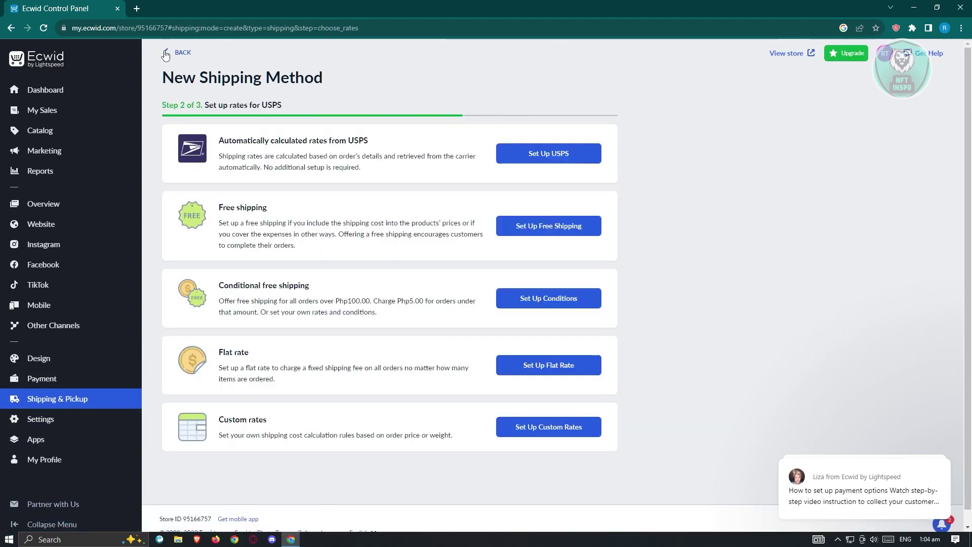
{"action": "left_click", "coordinate": [165, 53]}
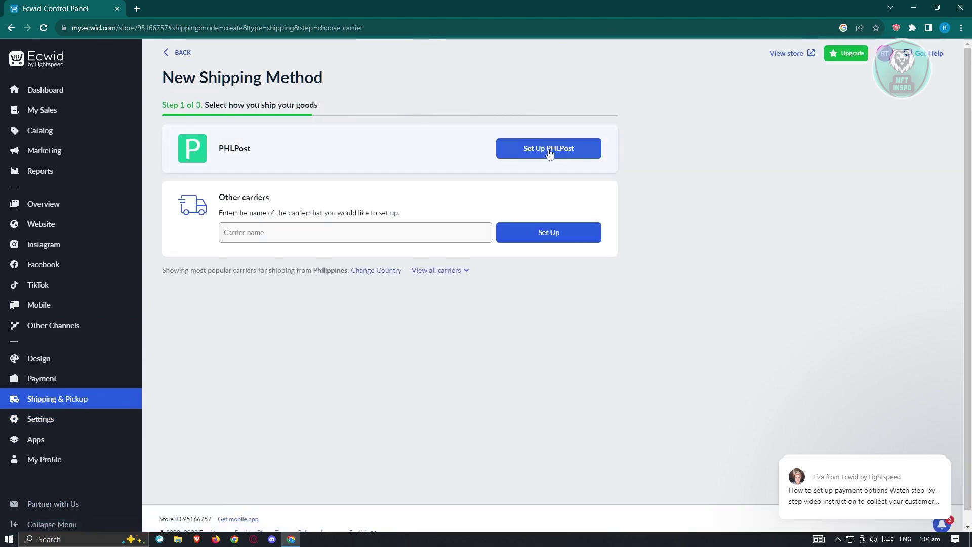
Set up PHLPost with conditional free shipping, keep the default rates and region, and save the shipping method.
{"action": "left_click", "coordinate": [550, 152]}
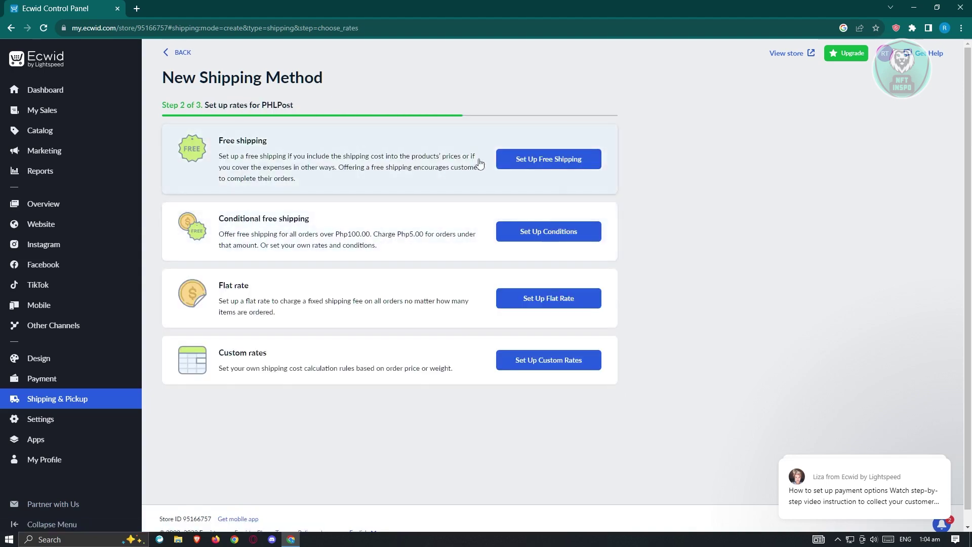
{"action": "left_click", "coordinate": [557, 232]}
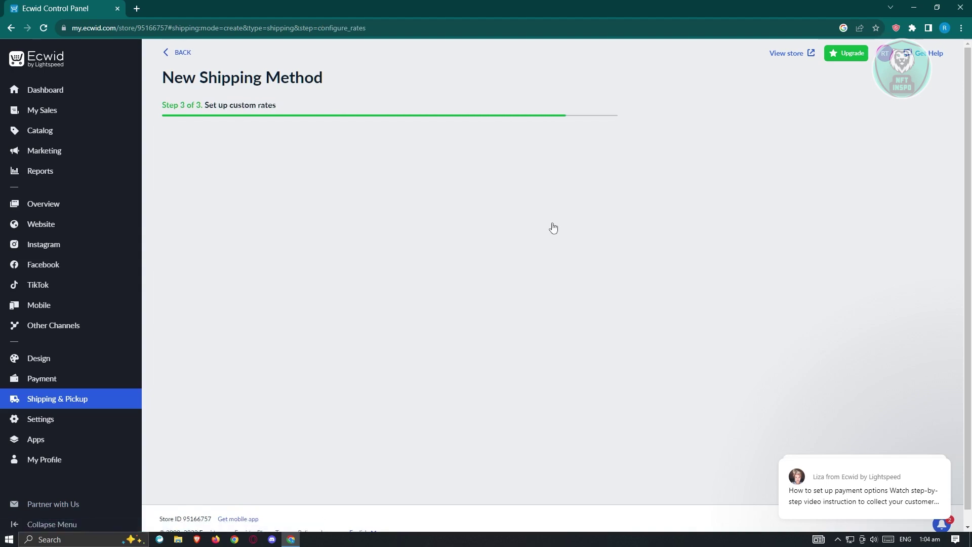
{"action": "scroll", "coordinate": [592, 258], "scroll_direction": "down", "scroll_amount": 6}
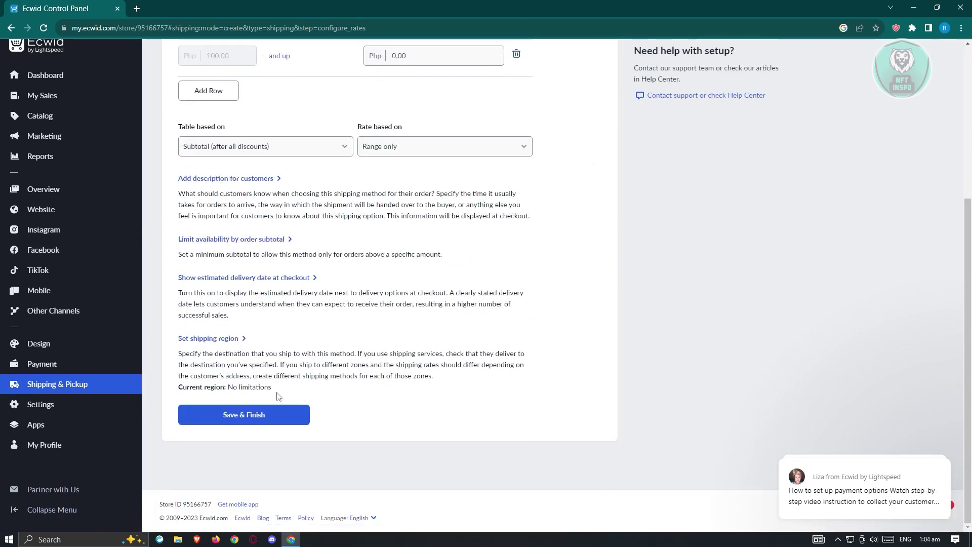
{"action": "left_click", "coordinate": [274, 414]}
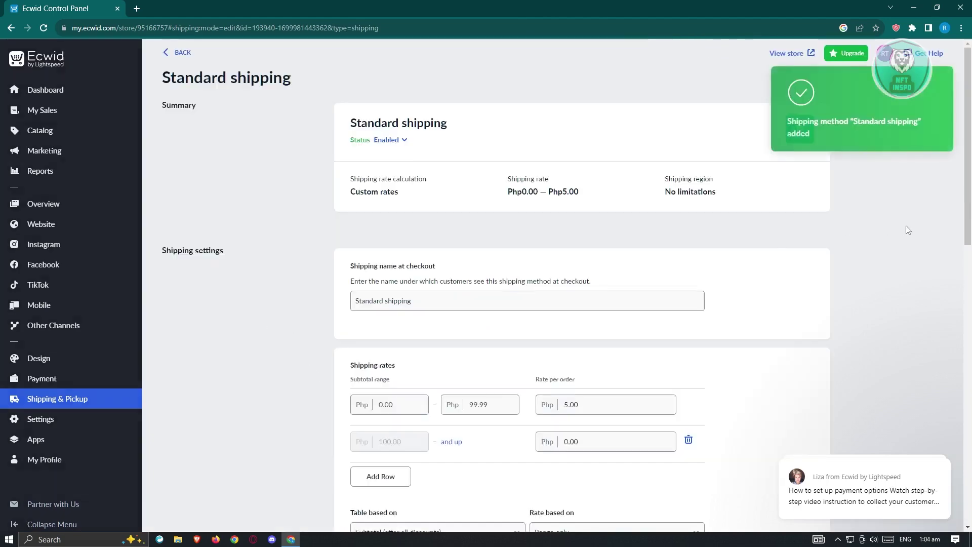
Open the Standard shipping method for editing from the store's shipping methods and review its rates, delivery date and shipping region settings.
{"action": "left_click", "coordinate": [80, 400]}
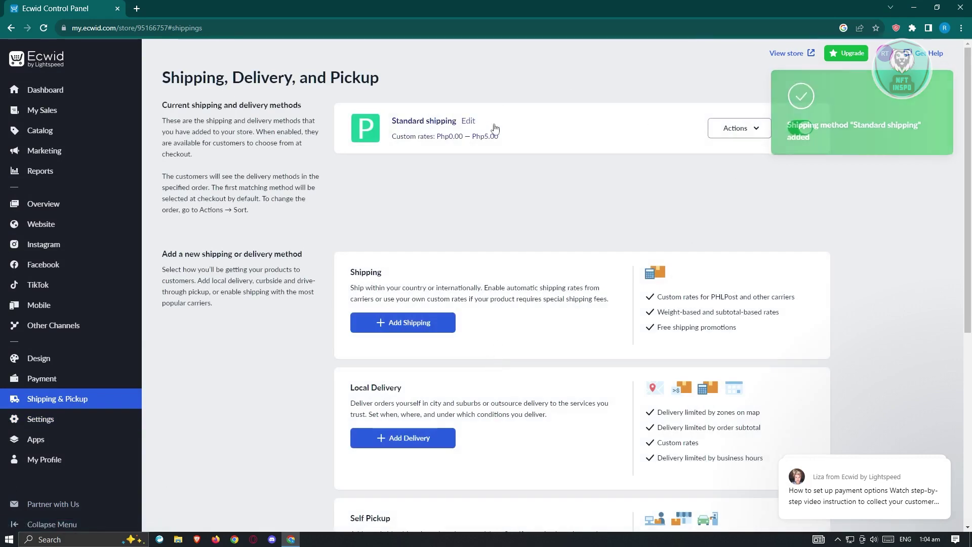
{"action": "left_click", "coordinate": [753, 134]}
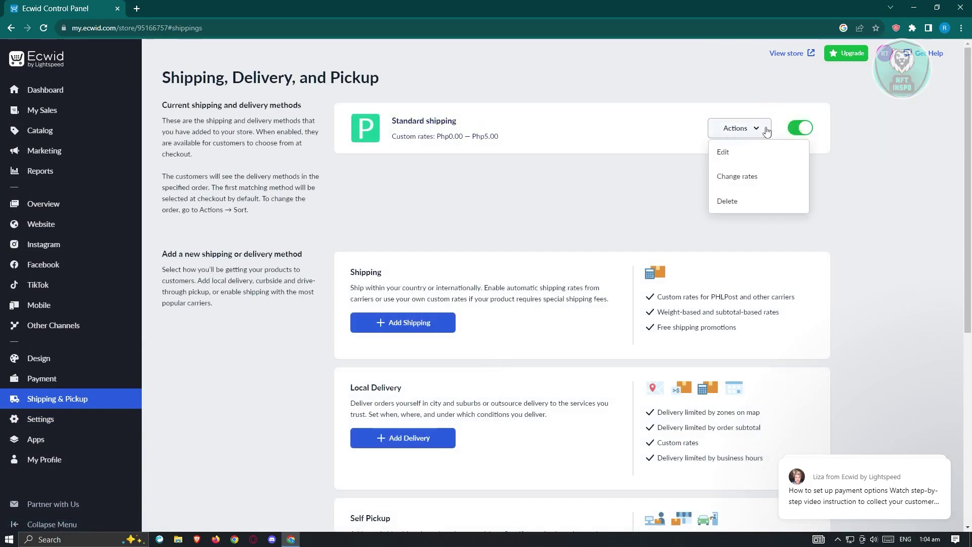
{"action": "left_click", "coordinate": [723, 152]}
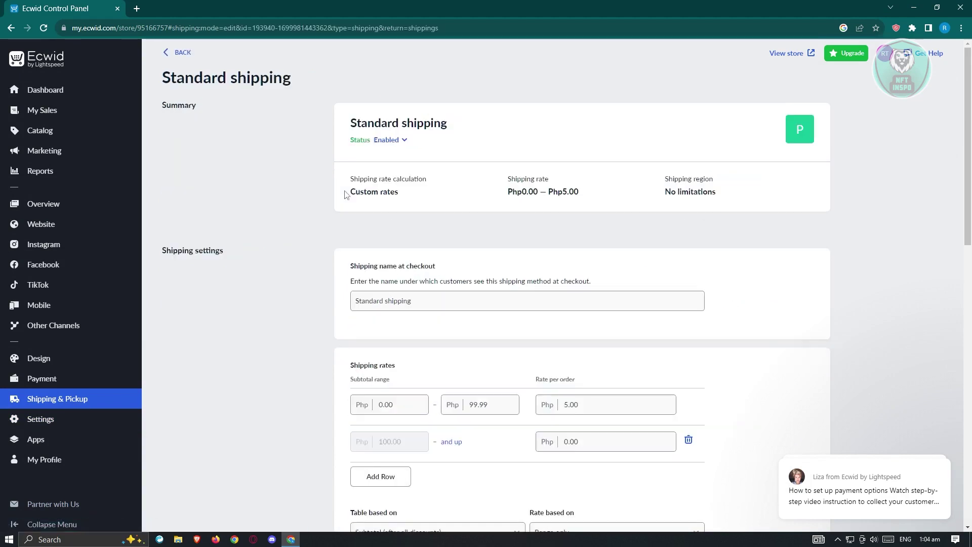
{"action": "scroll", "coordinate": [452, 223], "scroll_direction": "down", "scroll_amount": 9}
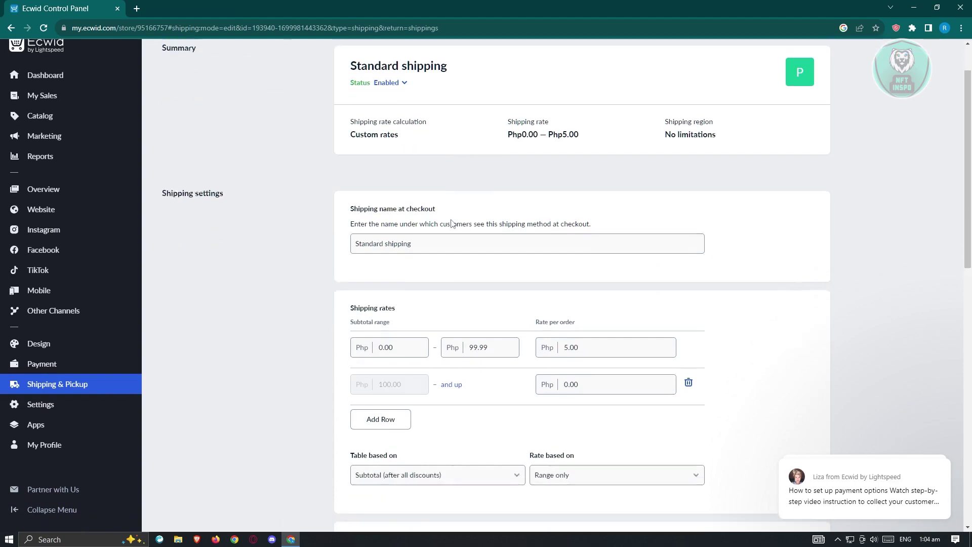
{"action": "scroll", "coordinate": [452, 223], "scroll_direction": "down", "scroll_amount": 4}
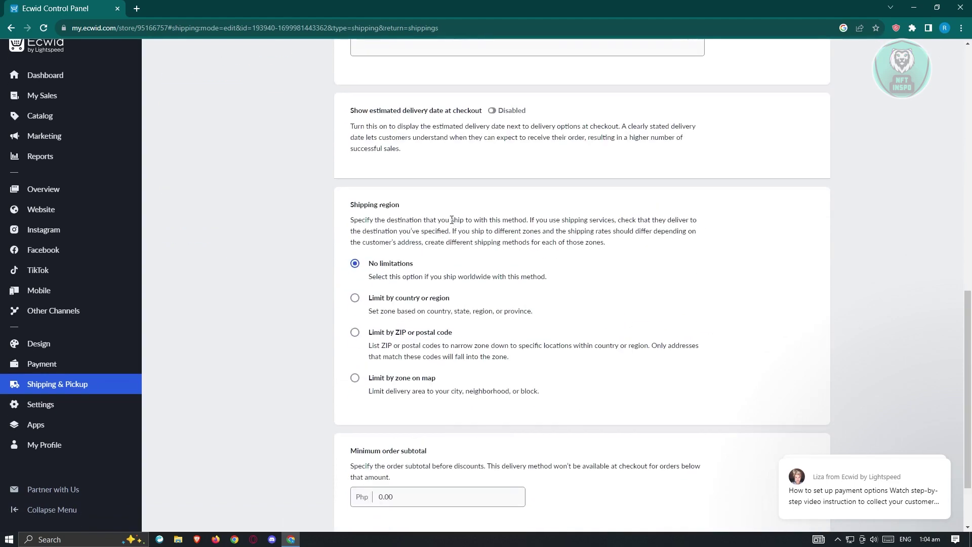